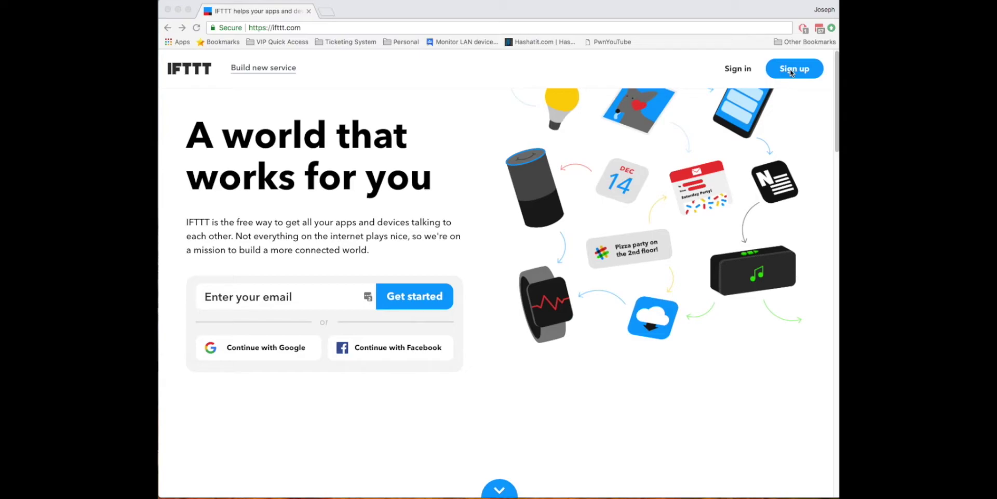
Step: Sign in to IFTTT with the Google account, dragging the Google sign-in popup into view
left_click(369, 374)
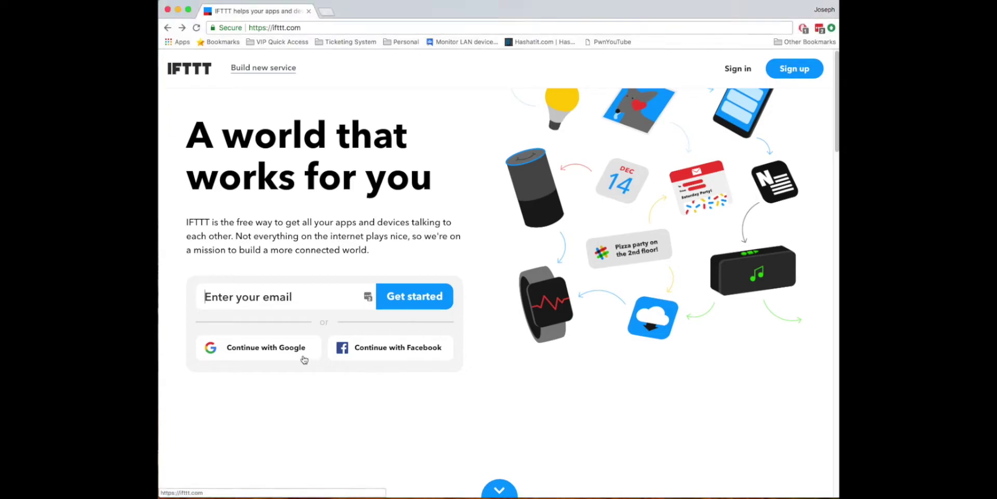
left_click(304, 359)
left_click(793, 117)
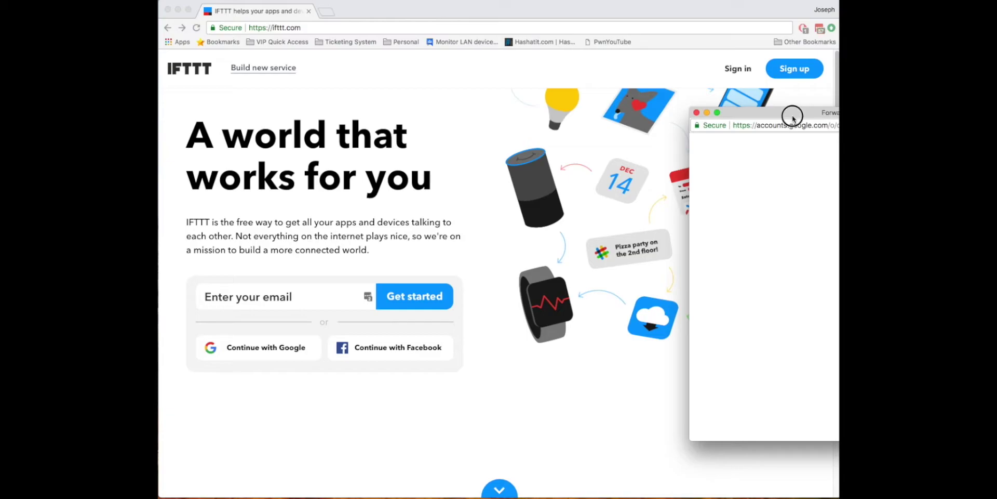
left_click_drag(793, 116, 838, 117)
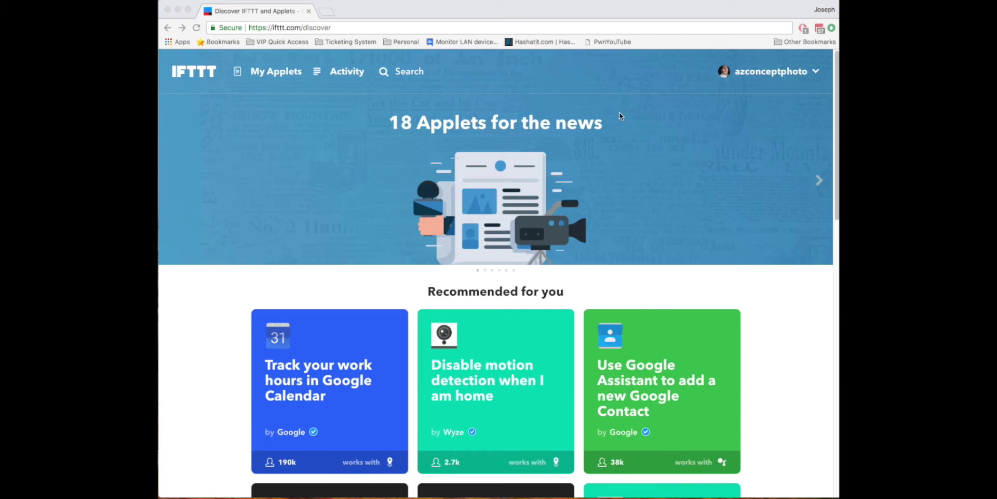
Step: Go to My Applets and start a new Applet
left_click(473, 101)
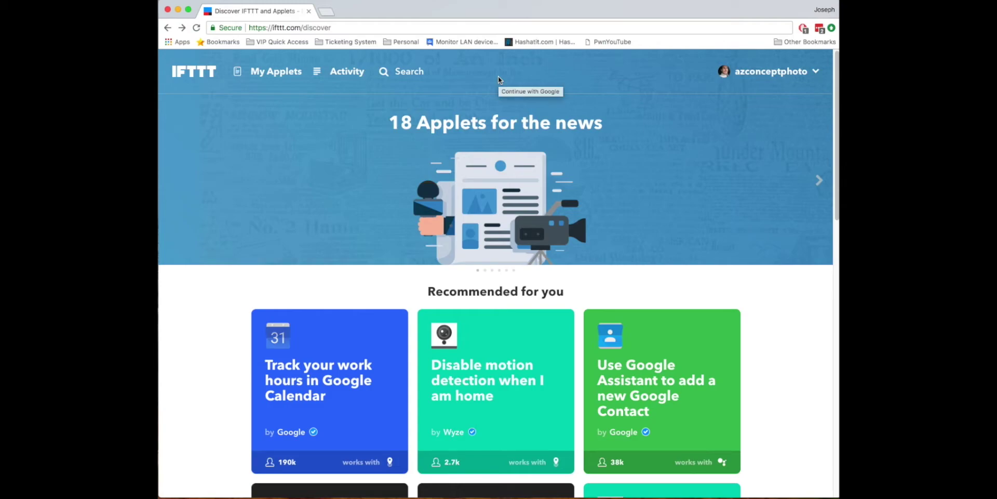
left_click(282, 76)
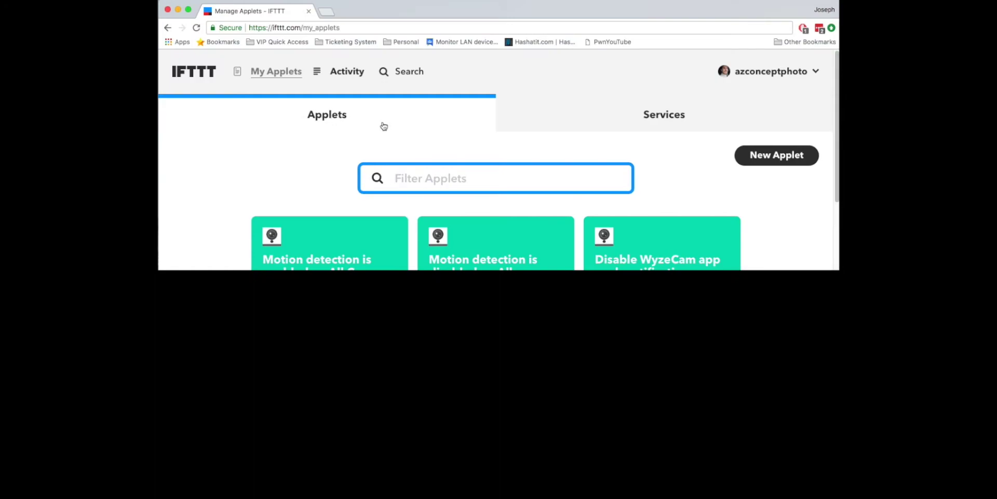
left_click(768, 155)
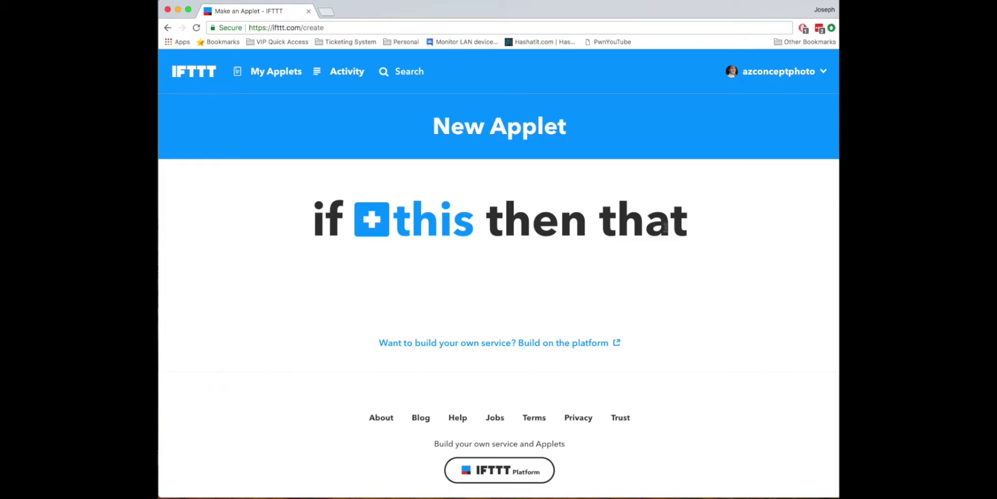
Step: Search services for 'gmail' and pick Gmail as the '+this' trigger service
left_click(431, 229)
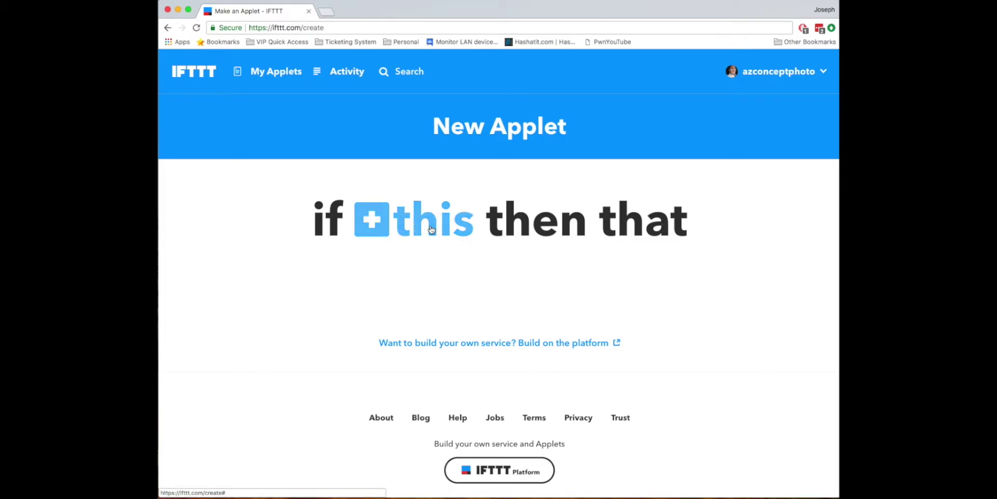
type("gmail")
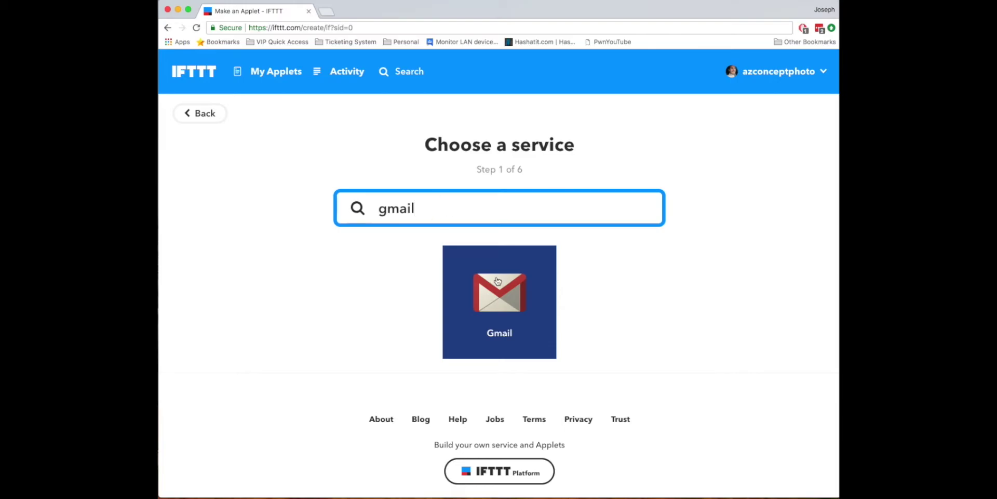
left_click(497, 281)
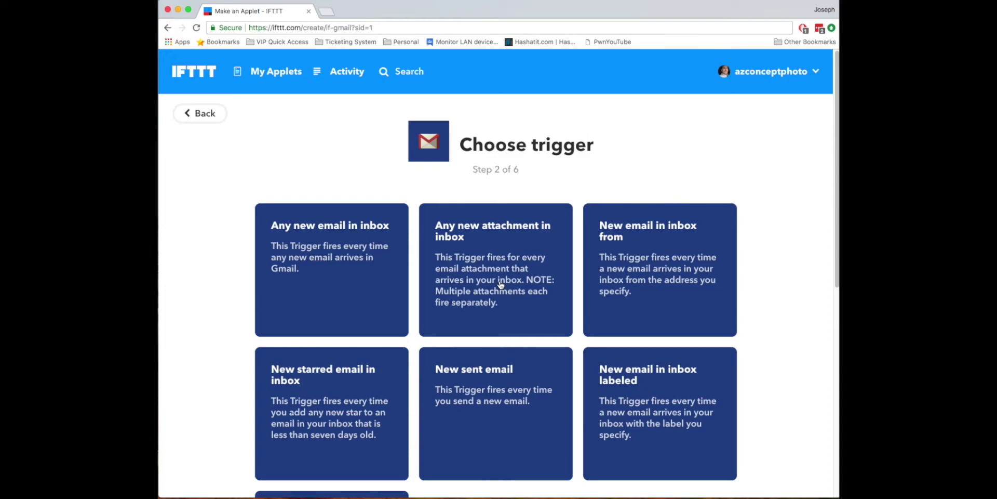
Step: Pick the Gmail 'New email in inbox from' trigger and focus its Email address field
scroll(501, 284, "down", 4)
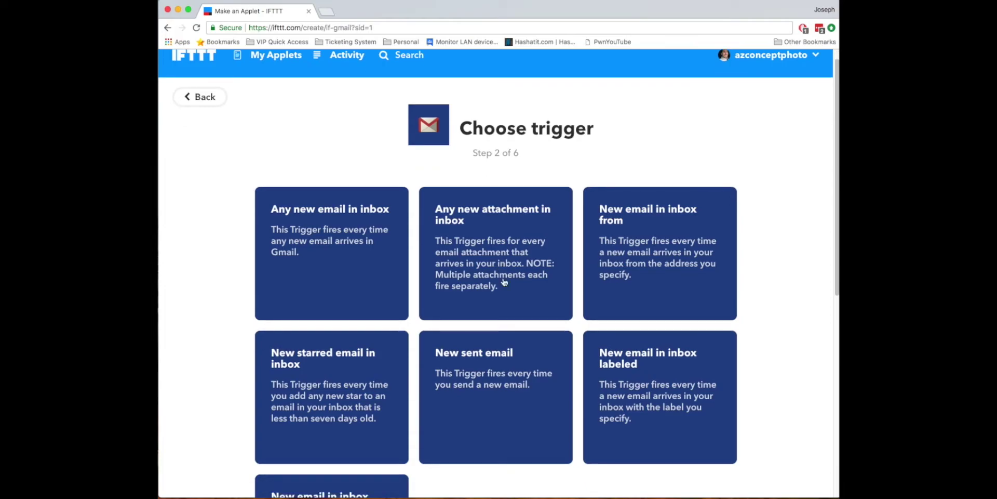
scroll(507, 292, "down", 1)
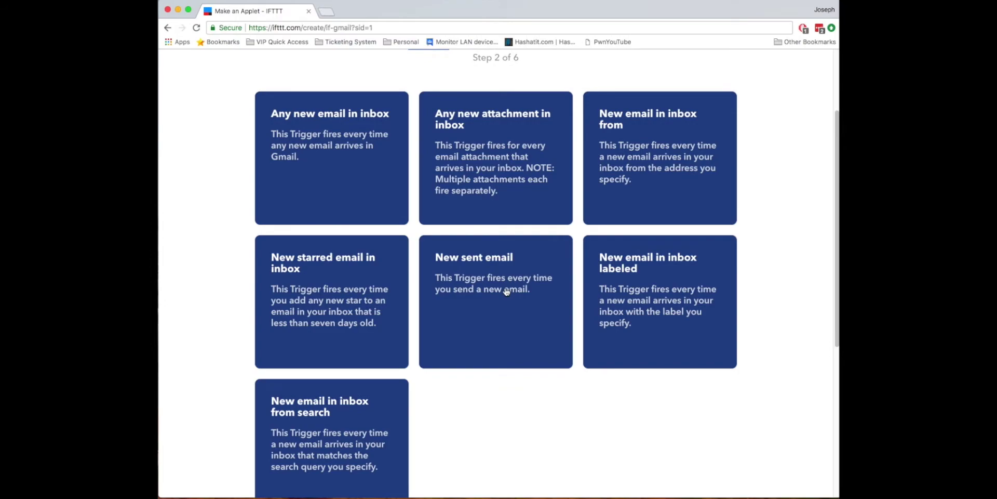
scroll(506, 292, "down", 1)
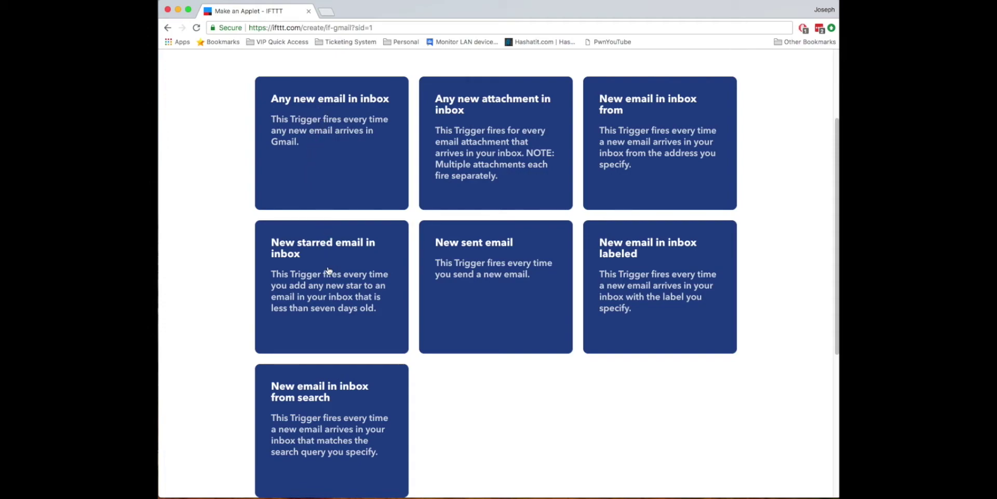
left_click(635, 130)
left_click(508, 271)
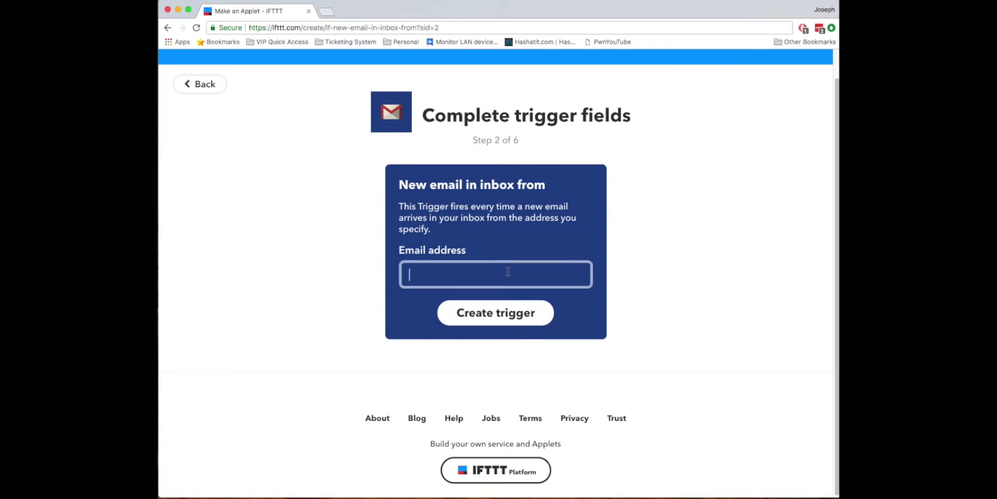
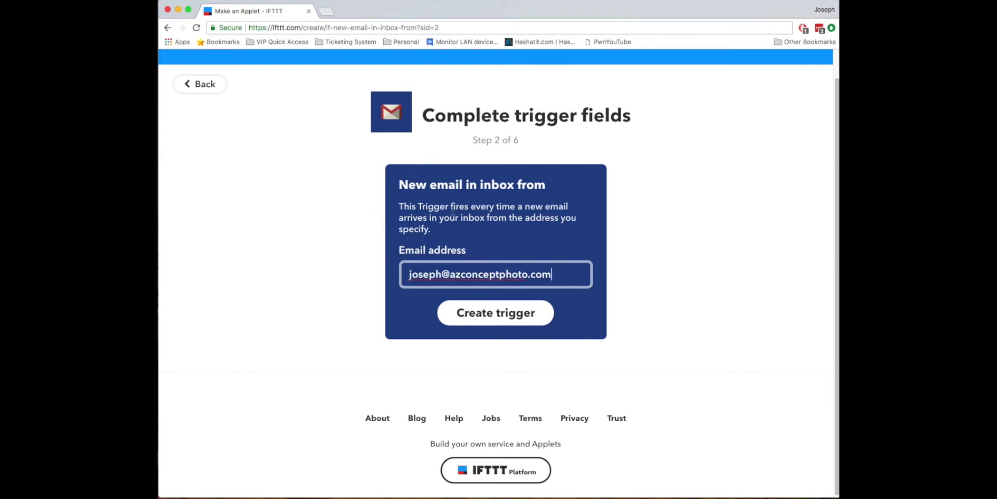
Step: Enter the sender's email address as the trigger's Email address and create the Gmail trigger
left_click(416, 206)
left_click_drag(416, 206, 491, 237)
left_click(491, 238)
left_click(508, 314)
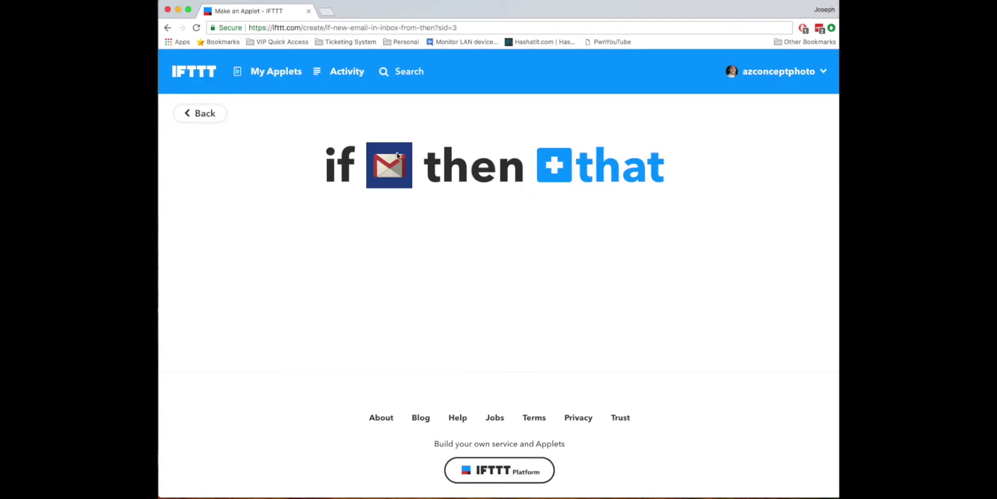
Step: Choose SMS as the '+that' action service
left_click(579, 162)
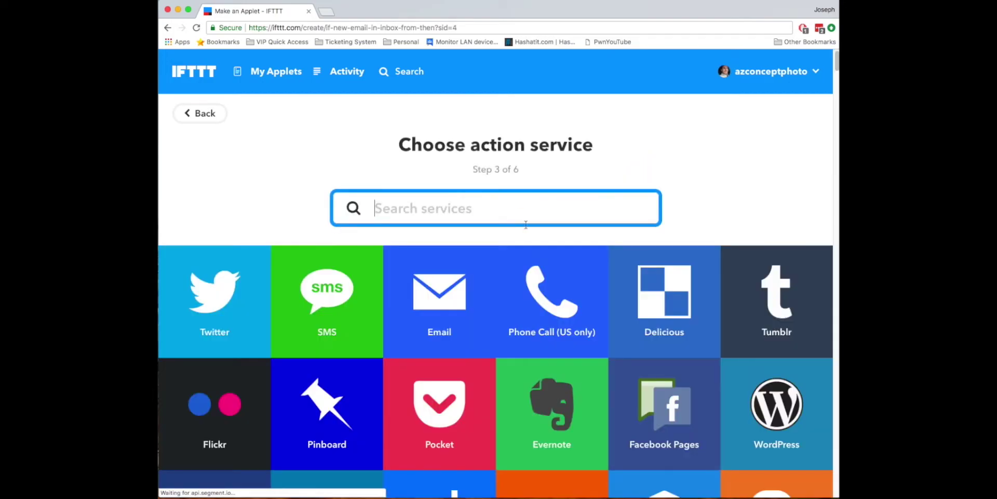
left_click(345, 295)
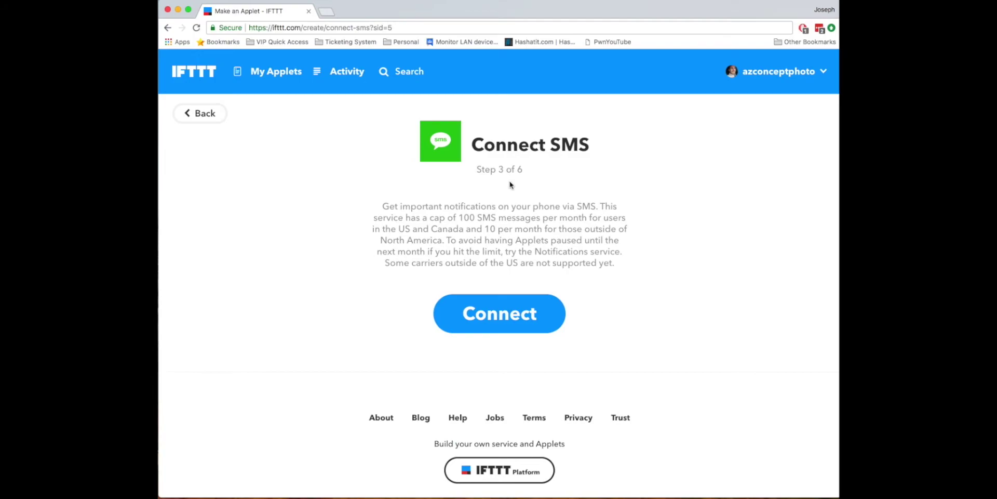
left_click_drag(387, 203, 642, 232)
left_click(642, 233)
Step: Connect the SMS service through its connection popup window
left_click(538, 313)
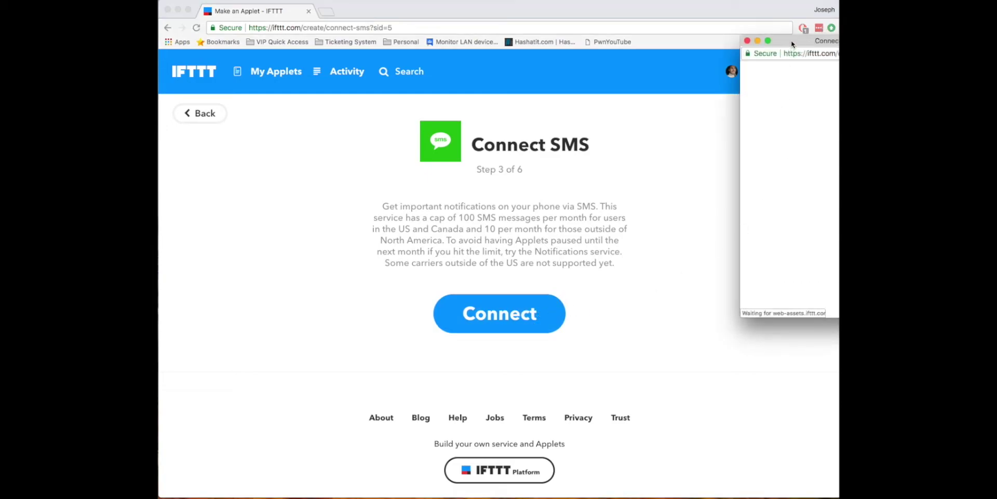
left_click_drag(792, 39, 445, 85)
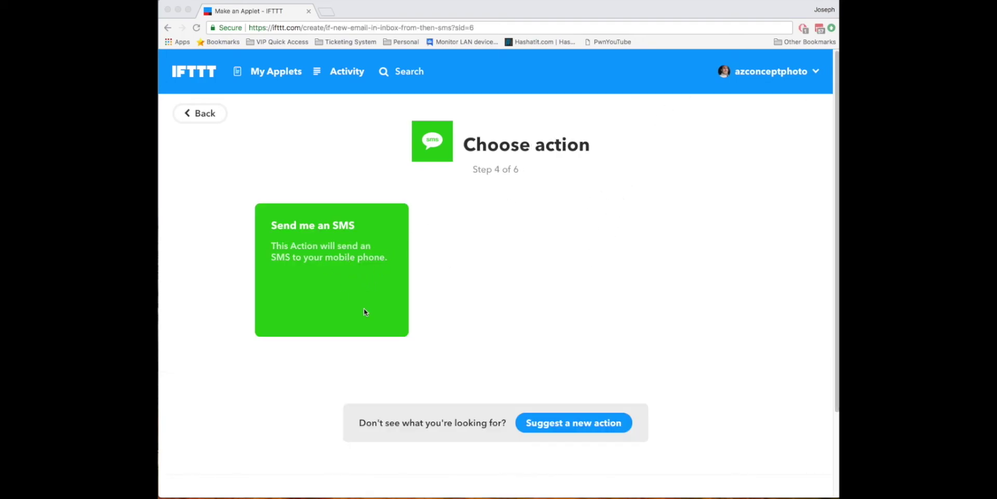
Step: Pick 'Send me an SMS' and review its message 'Gmail from {{FromAddress}} : {{Subject}}'
left_click(351, 252)
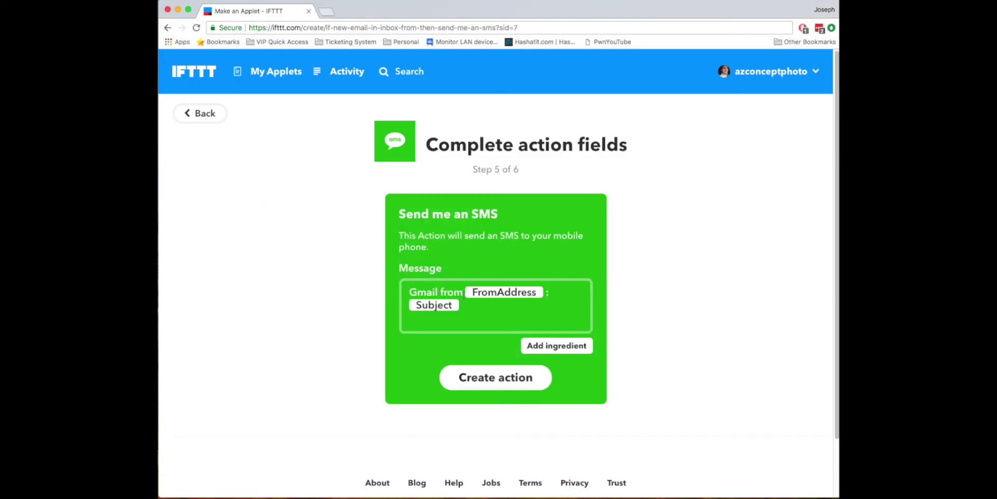
left_click(533, 303)
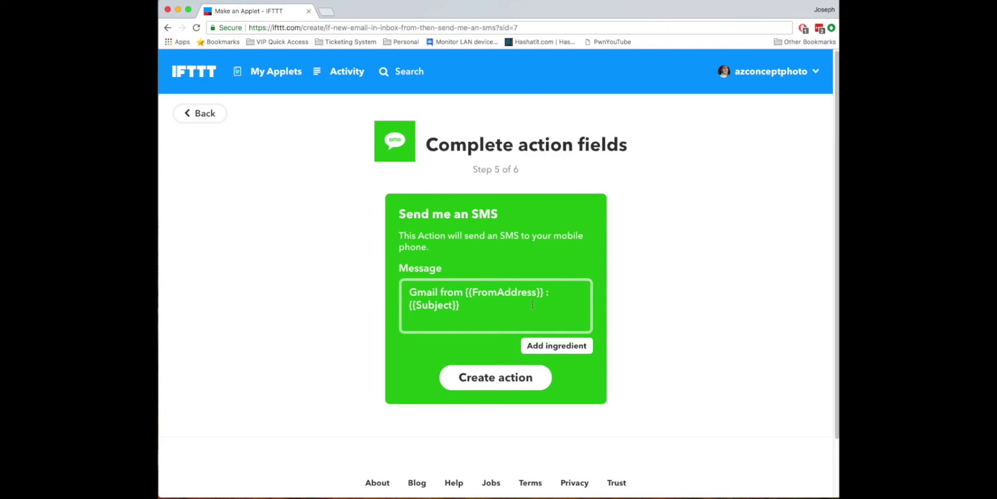
left_click(358, 282)
left_click(445, 304)
left_click(469, 303)
Step: Browse the Gmail ingredients without adding any, then create the SMS action
left_click(555, 351)
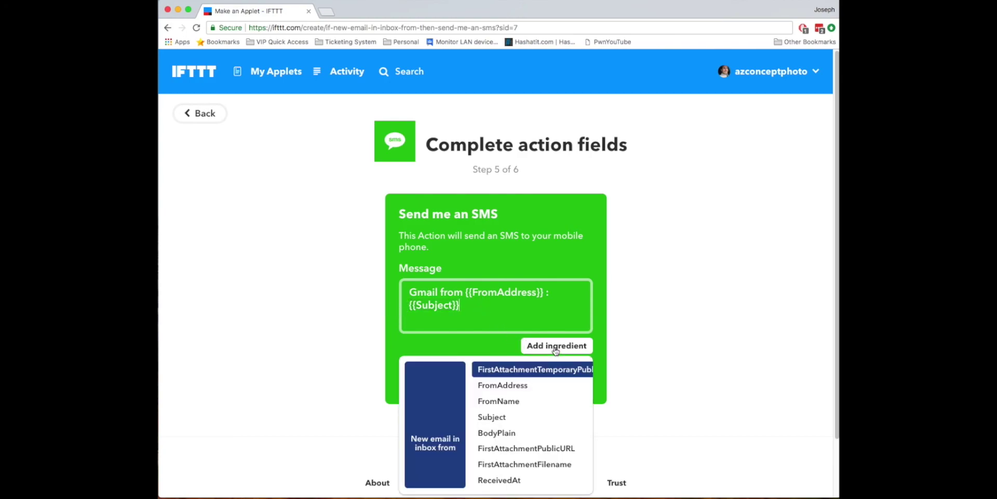
scroll(552, 388, "down", 3)
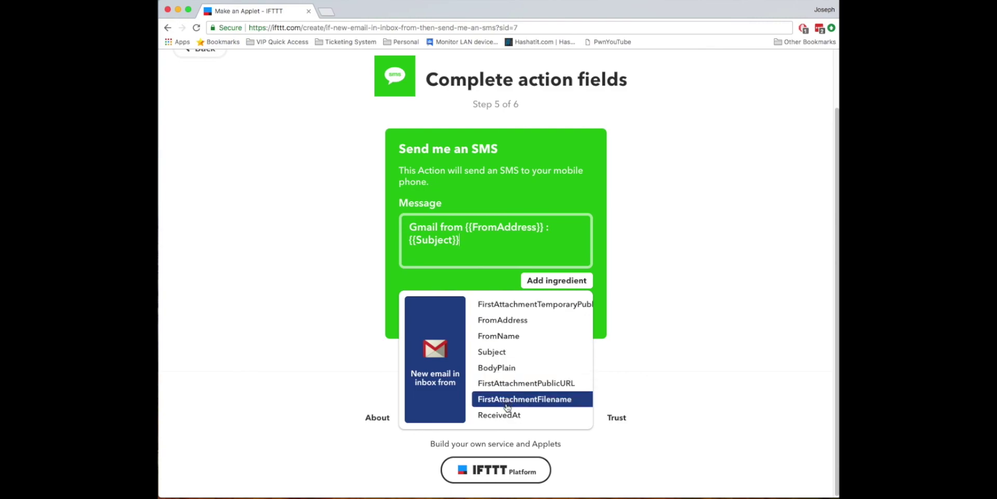
left_click(672, 289)
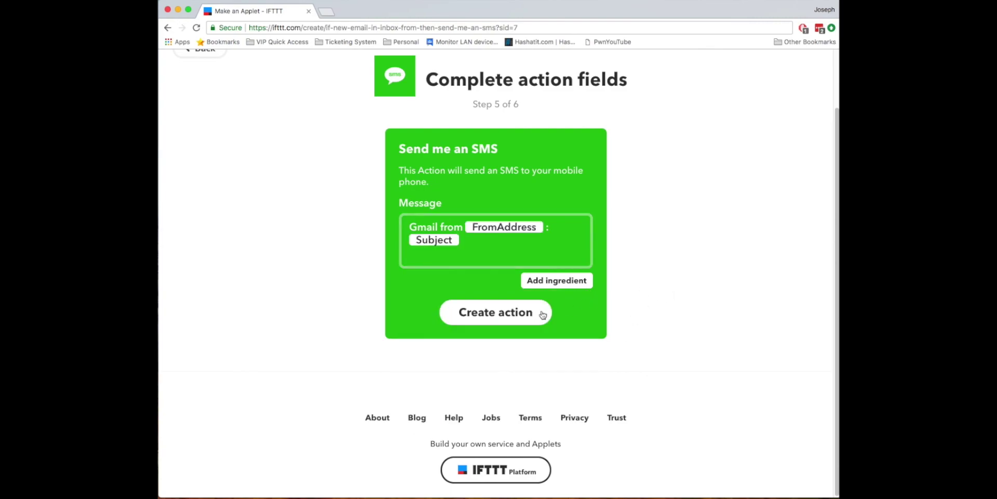
left_click(510, 319)
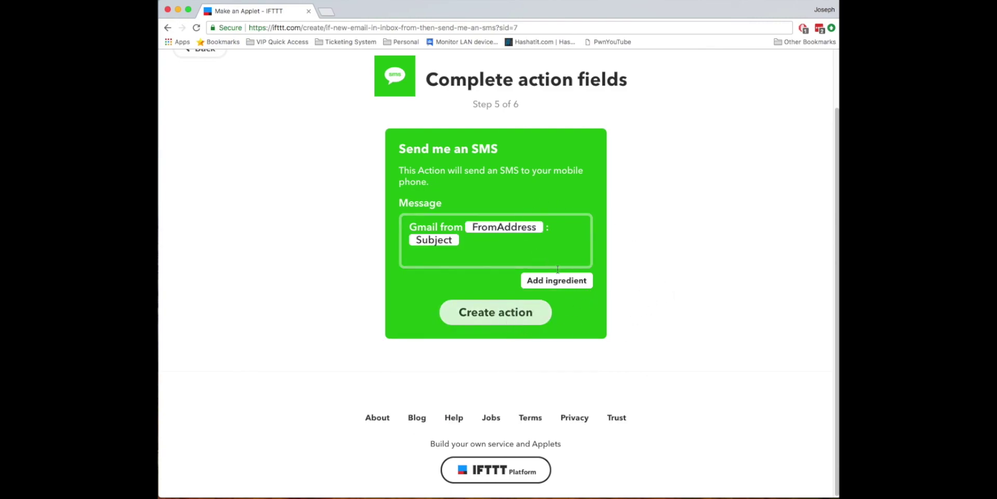